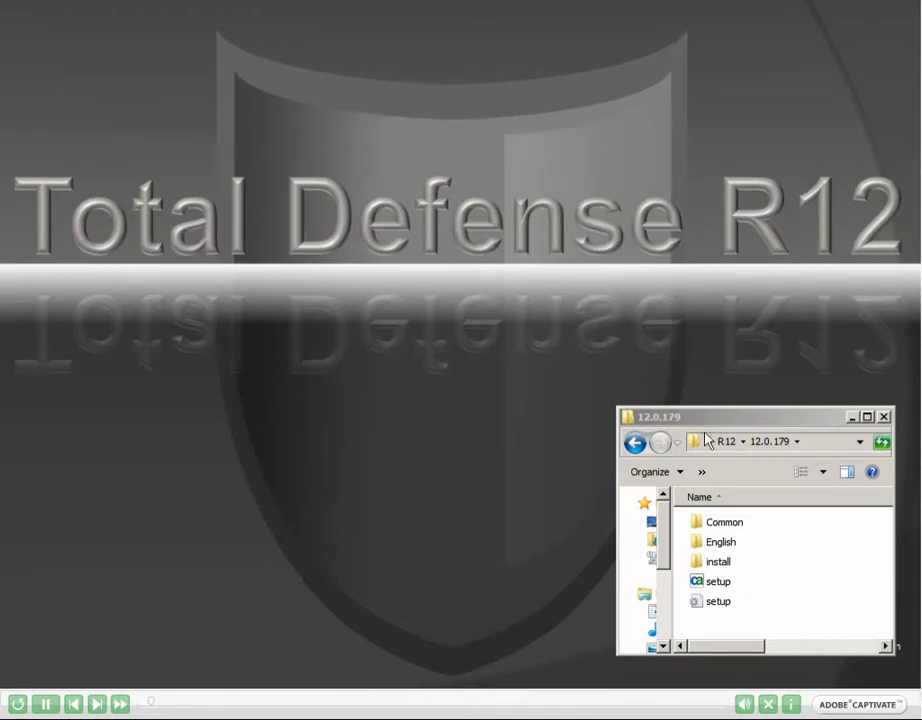
# Step: Launch the CA setup in English and choose Endpoint Protection as a first installation of Total Defense
pyautogui.doubleClick(718, 583)
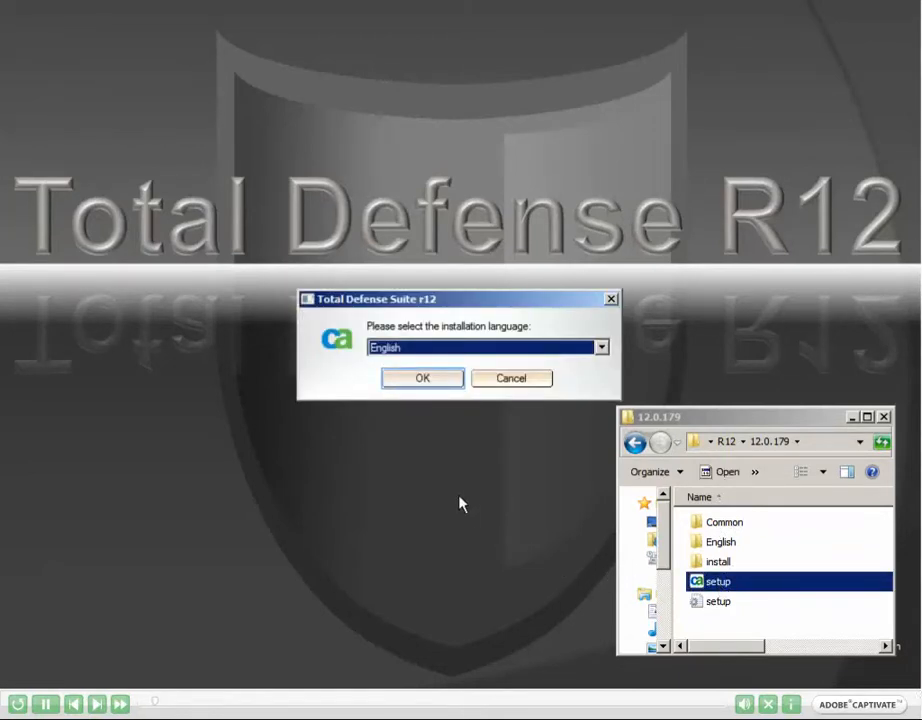
pyautogui.click(423, 380)
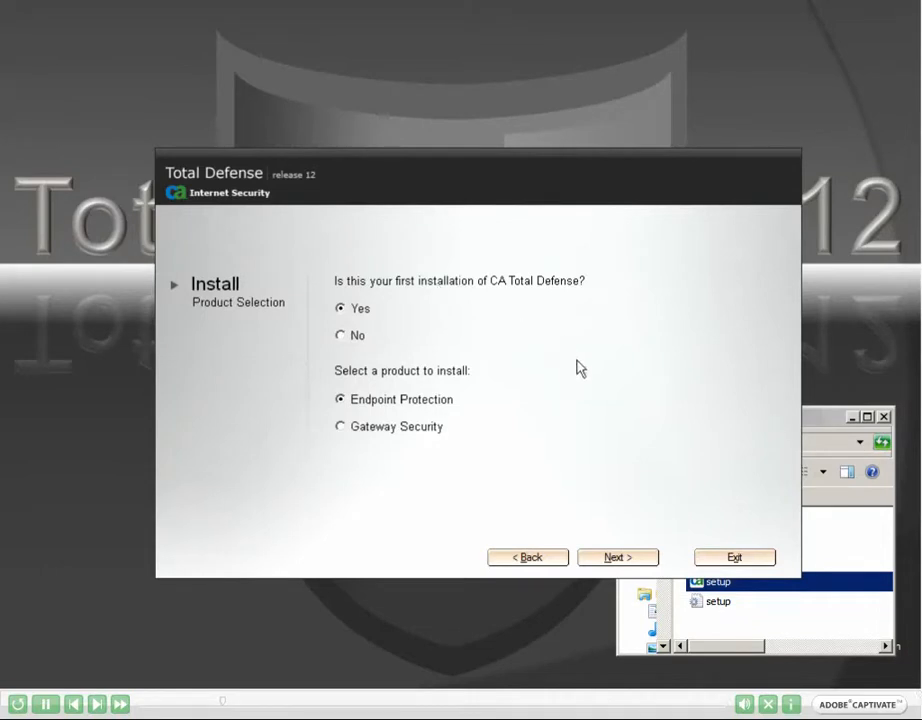
pyautogui.click(617, 557)
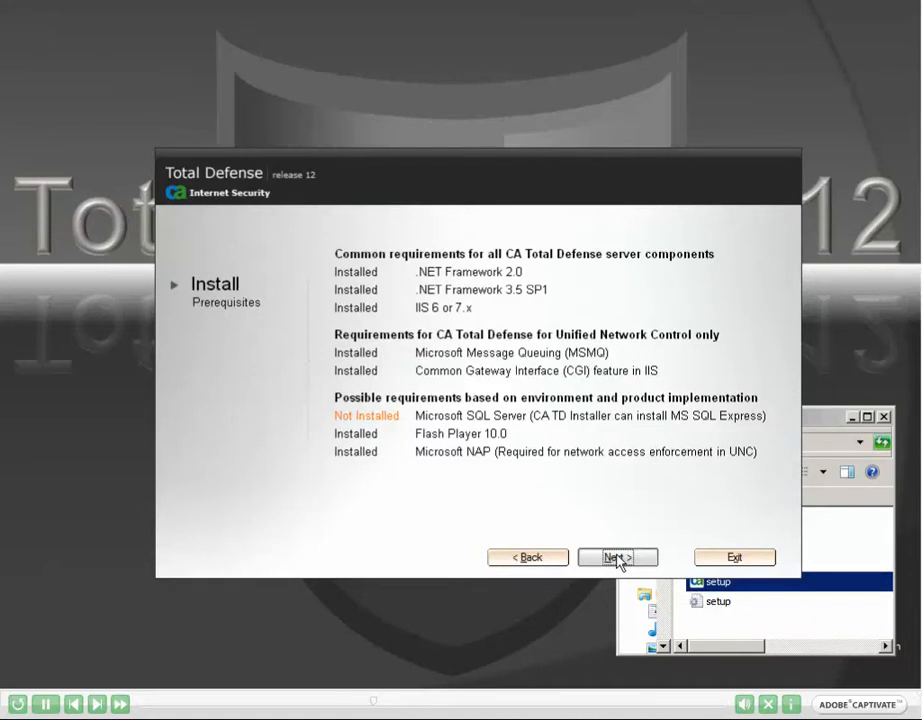
# Step: Proceed past the server and Groupware prerequisites and accept the terms of the License Agreements
pyautogui.click(617, 558)
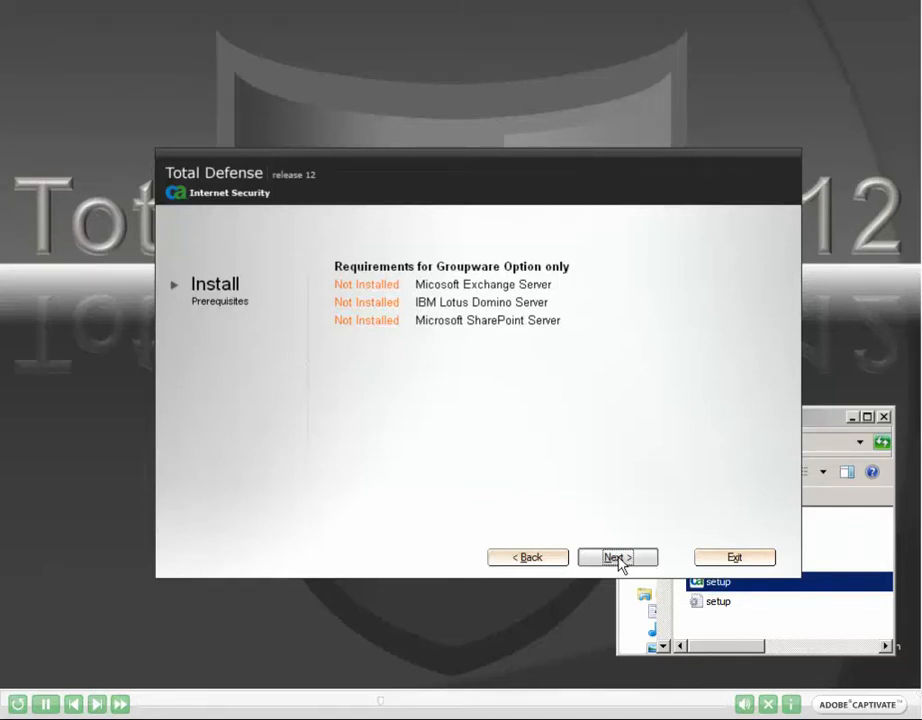
pyautogui.click(617, 558)
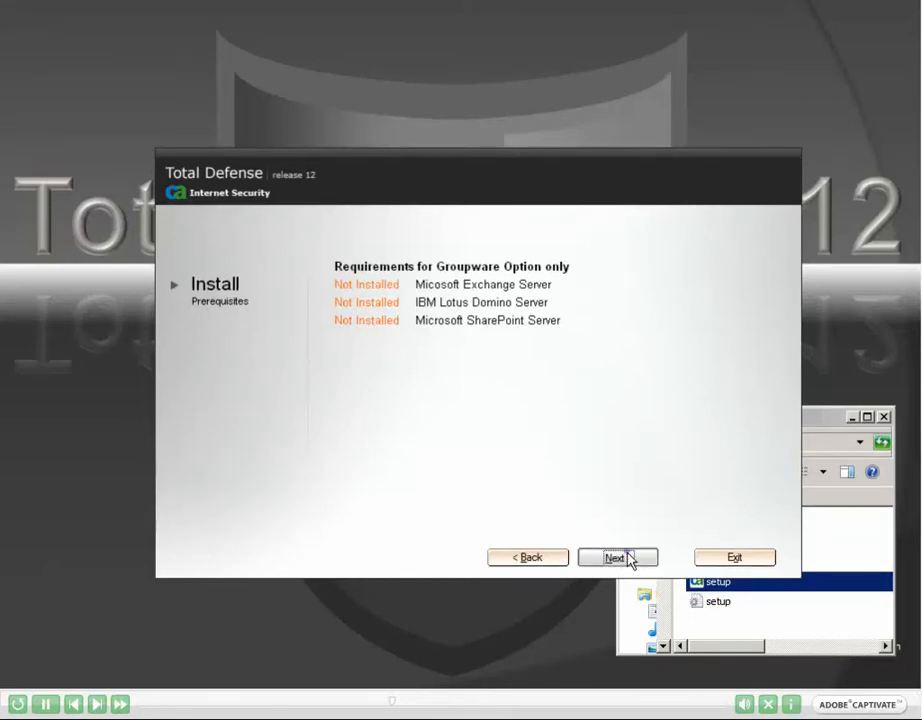
pyautogui.click(619, 558)
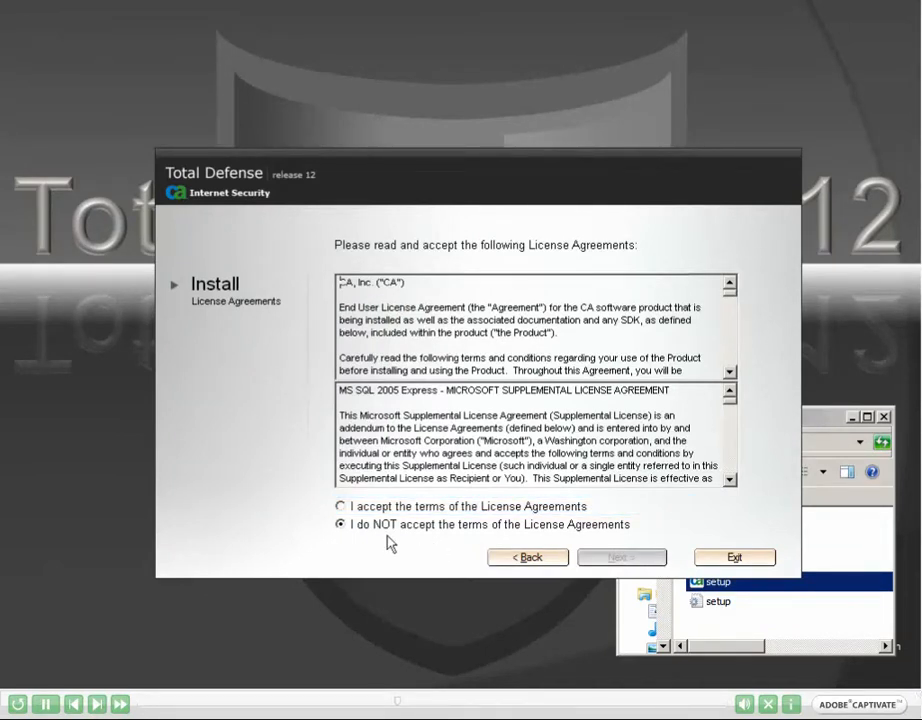
pyautogui.click(342, 507)
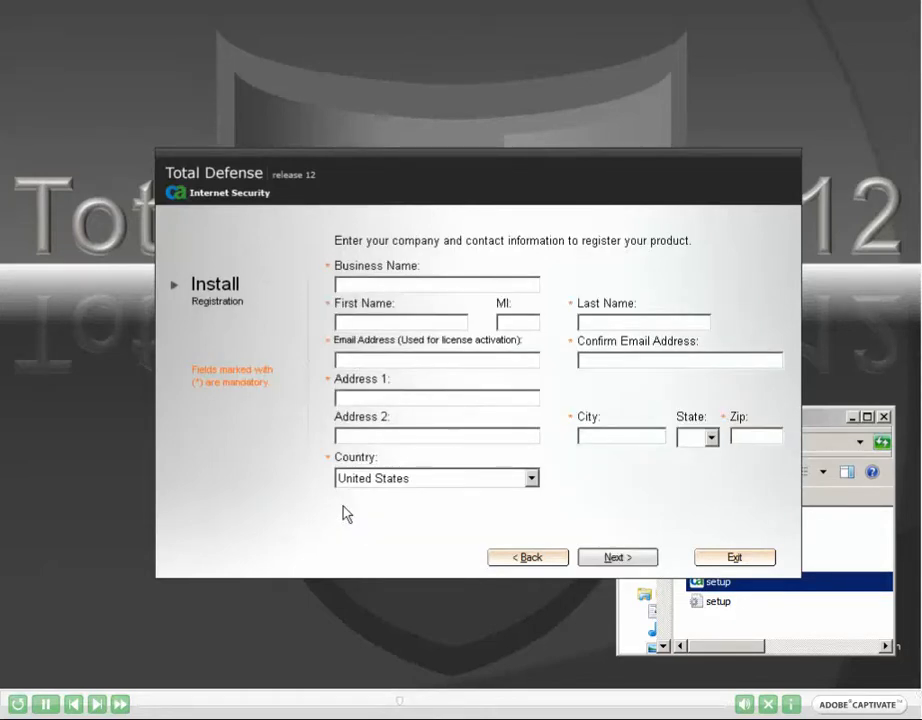
# Step: Register the product with business name Testing and the contact's name, email and address, keeping those details for license renewal
pyautogui.write('Testing')
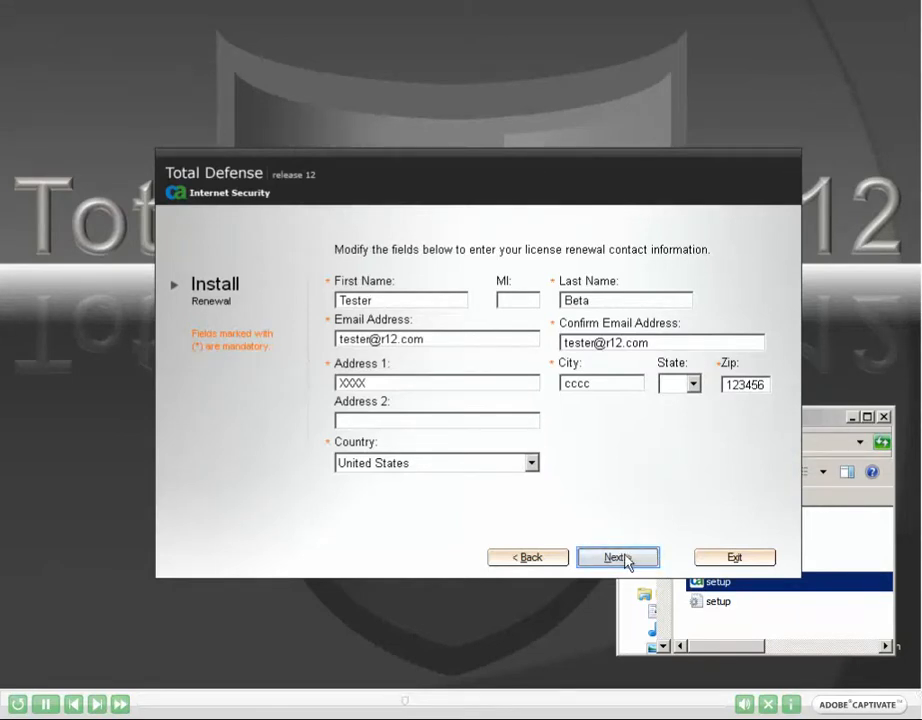
pyautogui.click(627, 558)
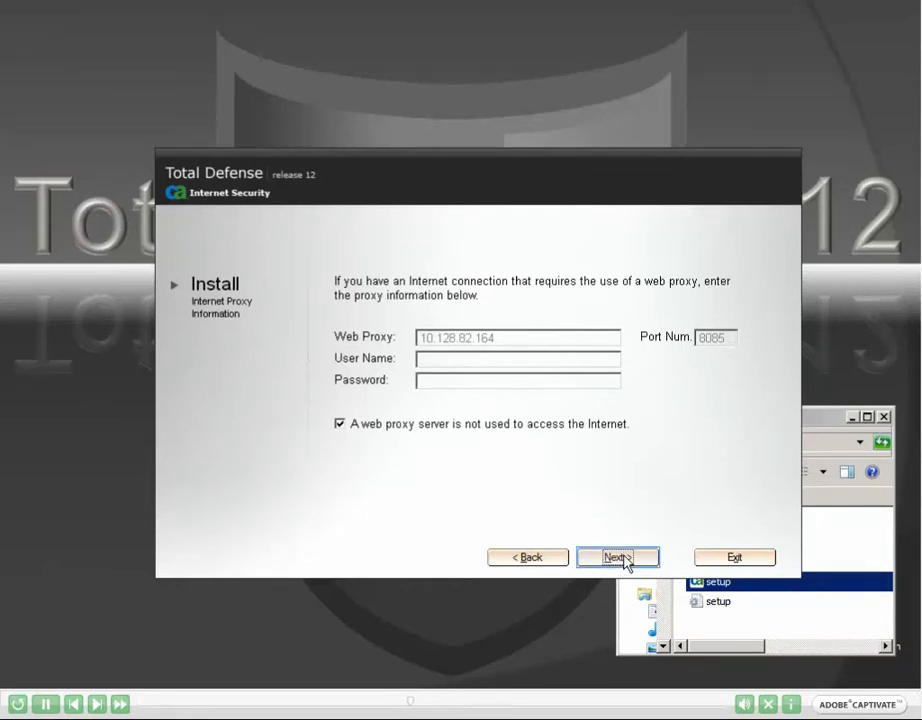
# Step: Continue with no web proxy server used for Internet access and submit the license key for verification
pyautogui.click(620, 559)
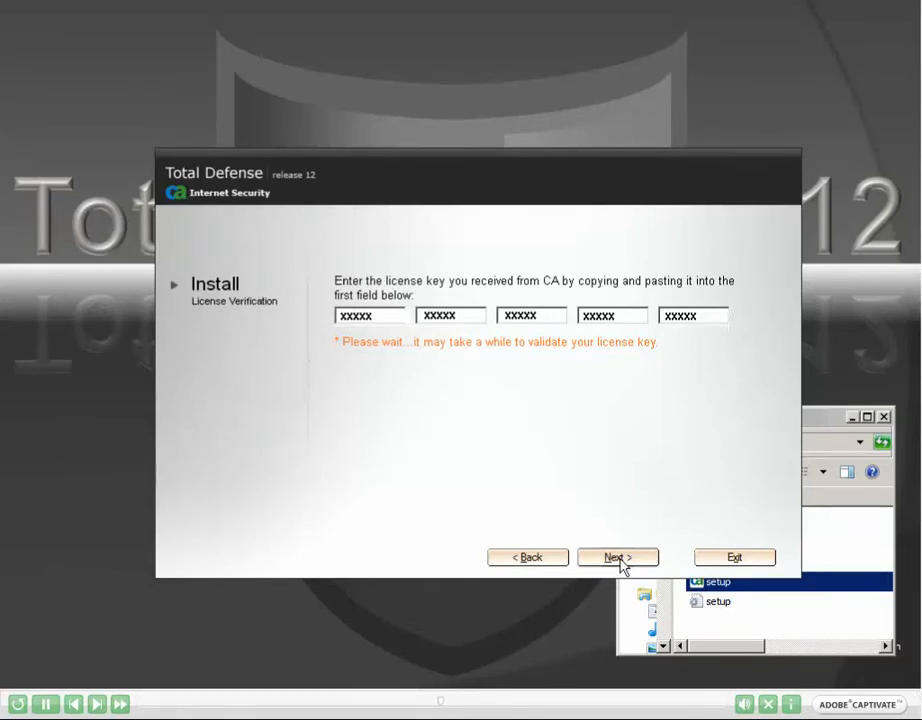
pyautogui.click(621, 559)
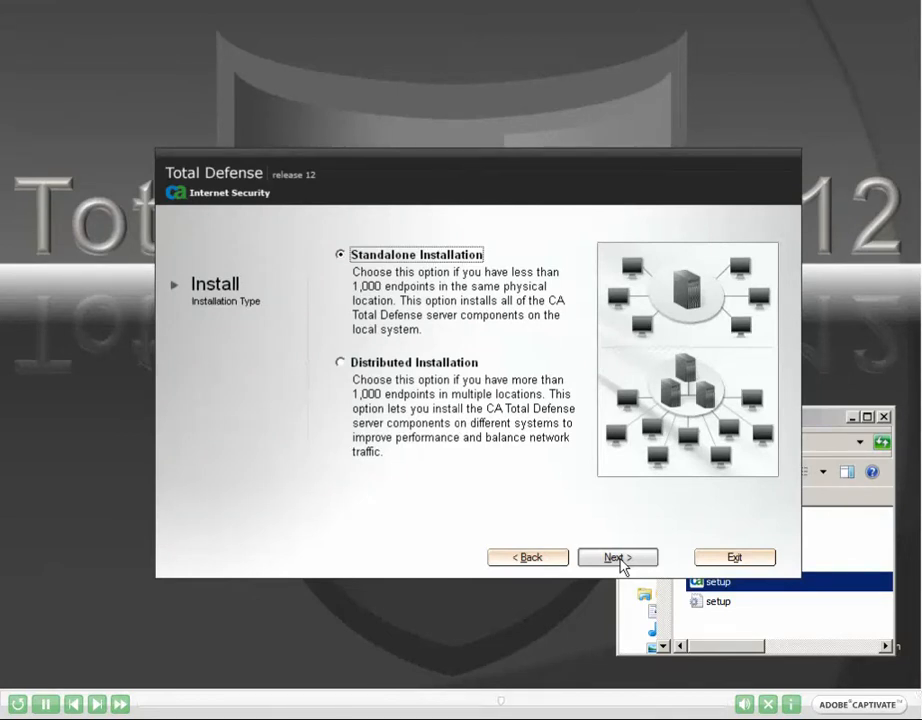
# Step: Choose Standalone Installation with both the Endpoint Protection and the Unified Network Control Management Components
pyautogui.click(621, 560)
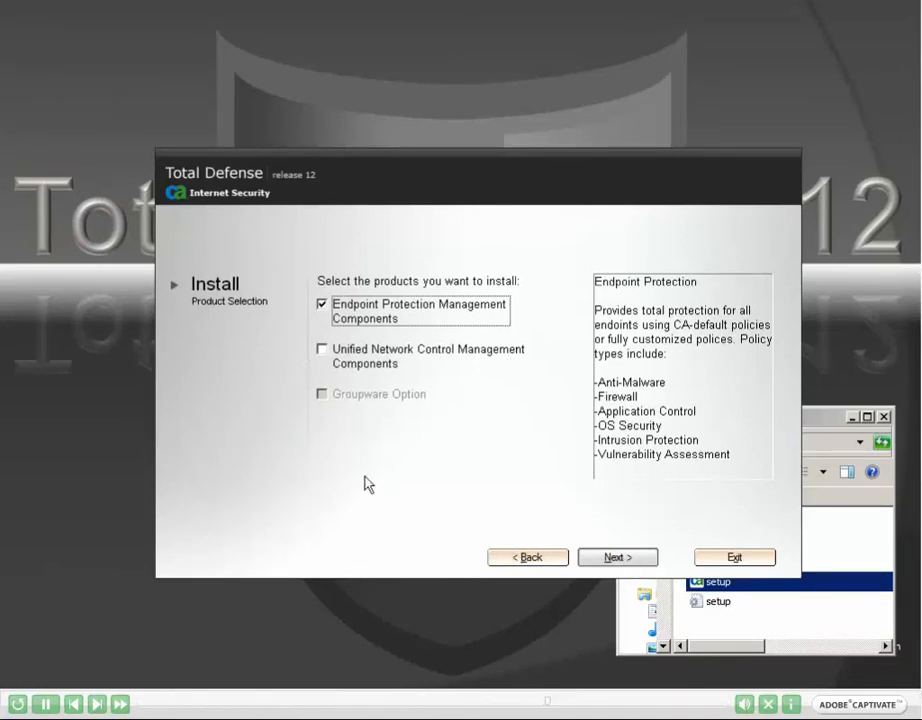
pyautogui.click(321, 349)
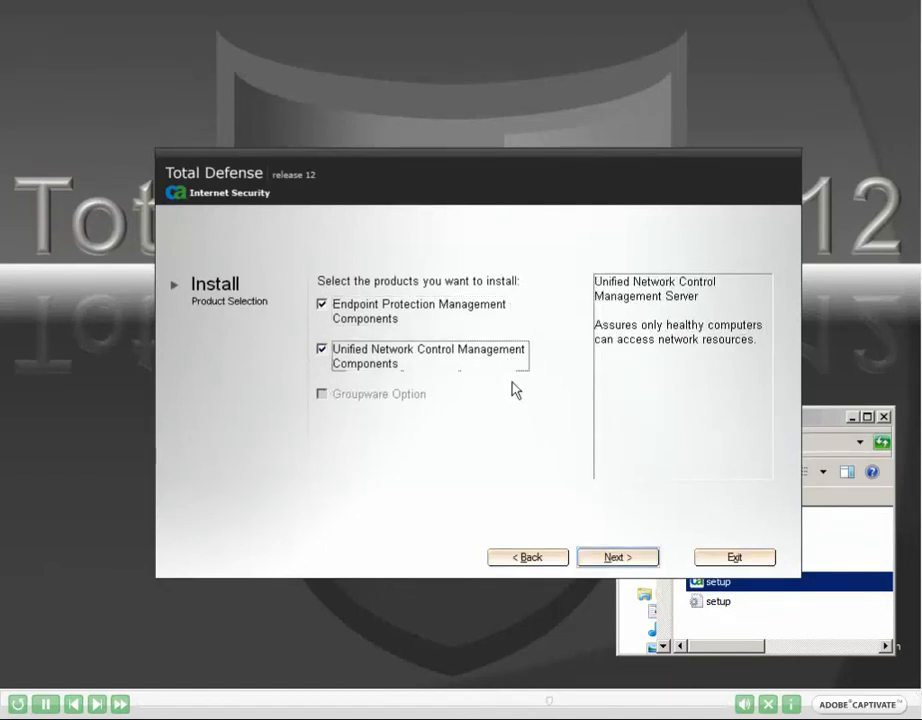
pyautogui.click(622, 558)
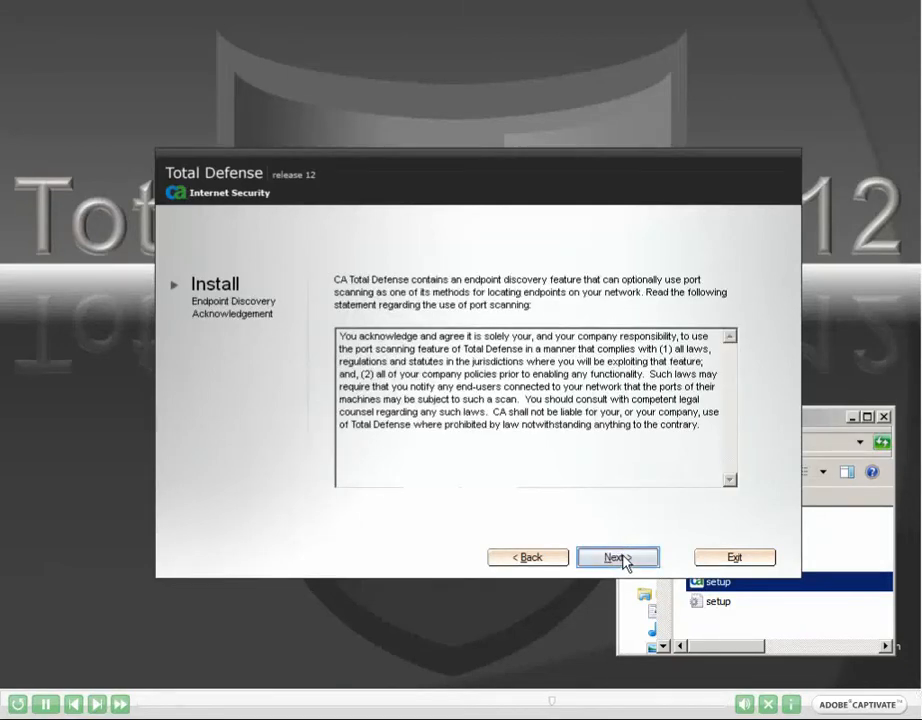
# Step: Acknowledge the endpoint discovery statement on port scanning, and enter and confirm the certificate password
pyautogui.click(620, 557)
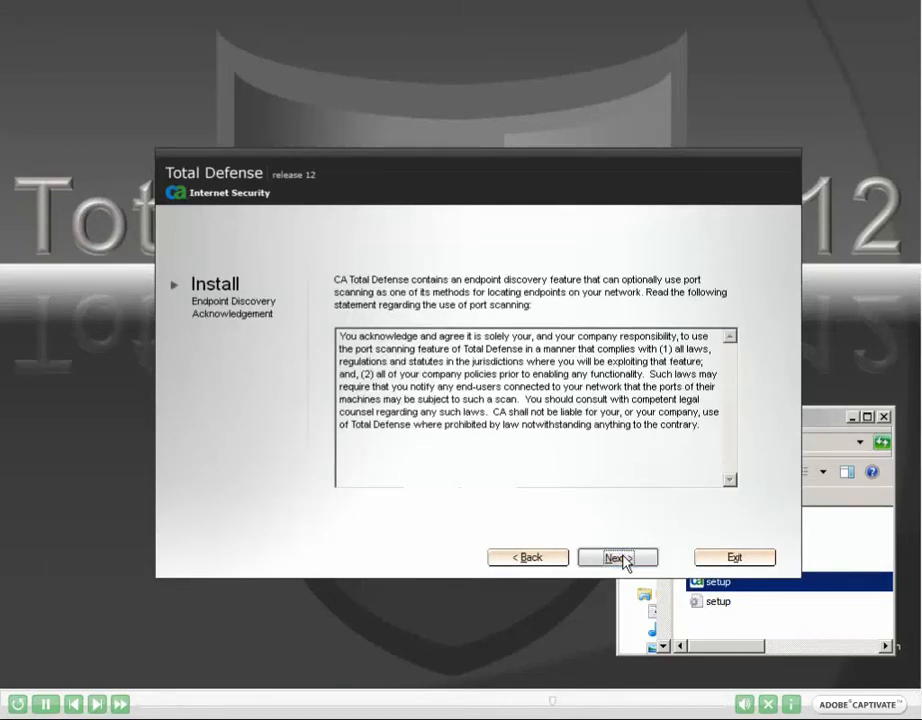
pyautogui.write('*')
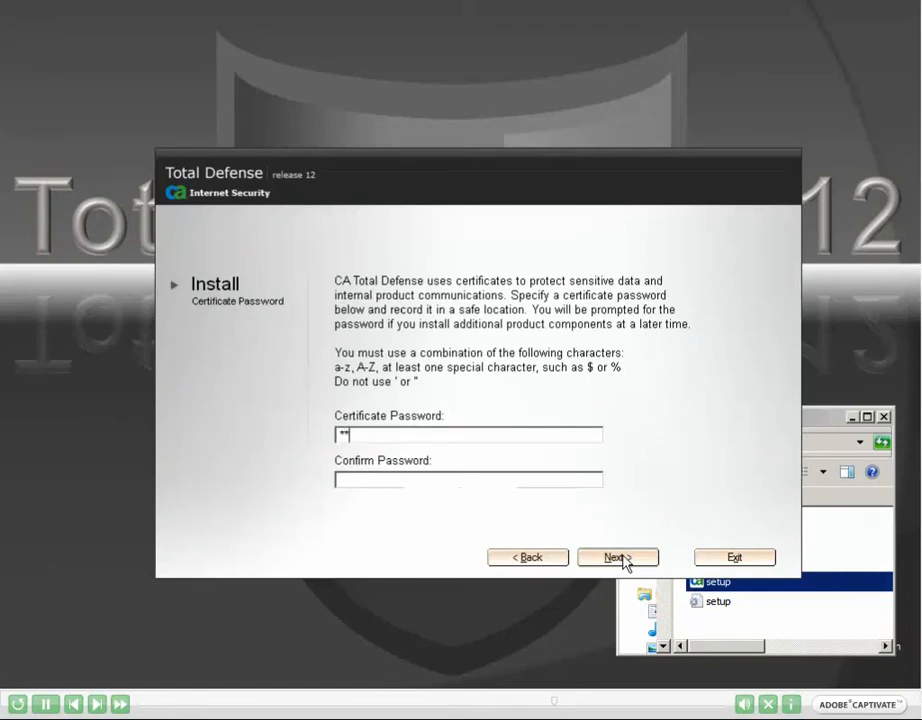
pyautogui.write('************')
pyautogui.press('Tab')
pyautogui.write('**********')
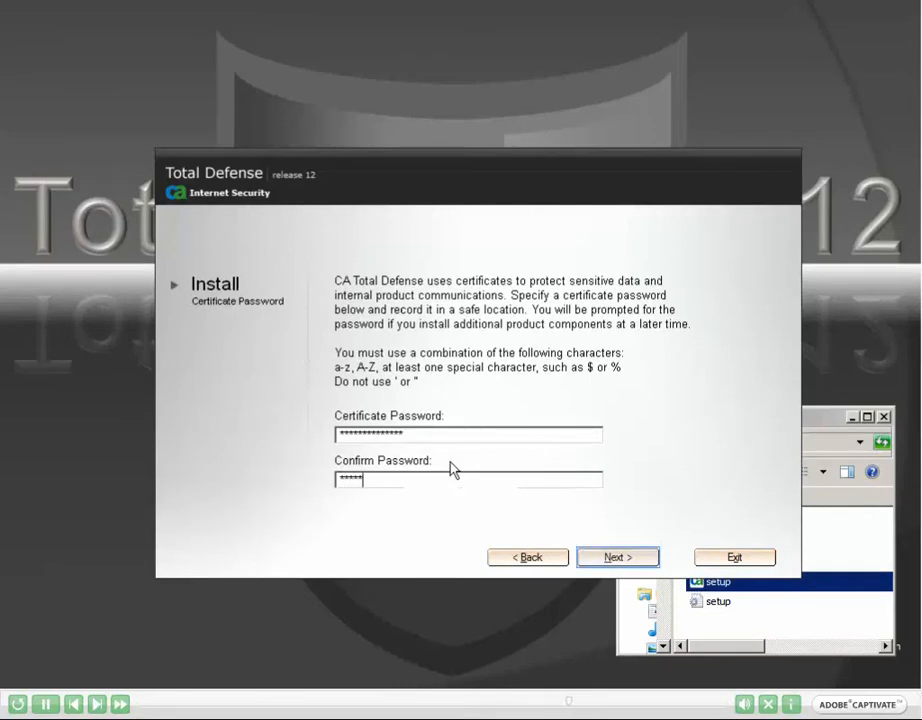
pyautogui.write('****')
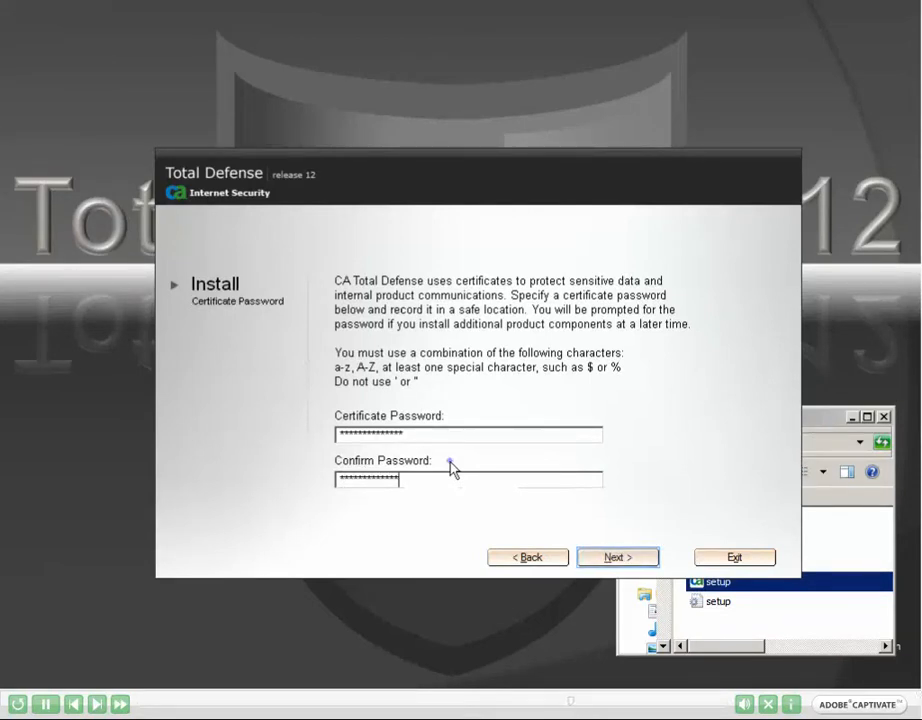
pyautogui.write('*')
pyautogui.press('Return')
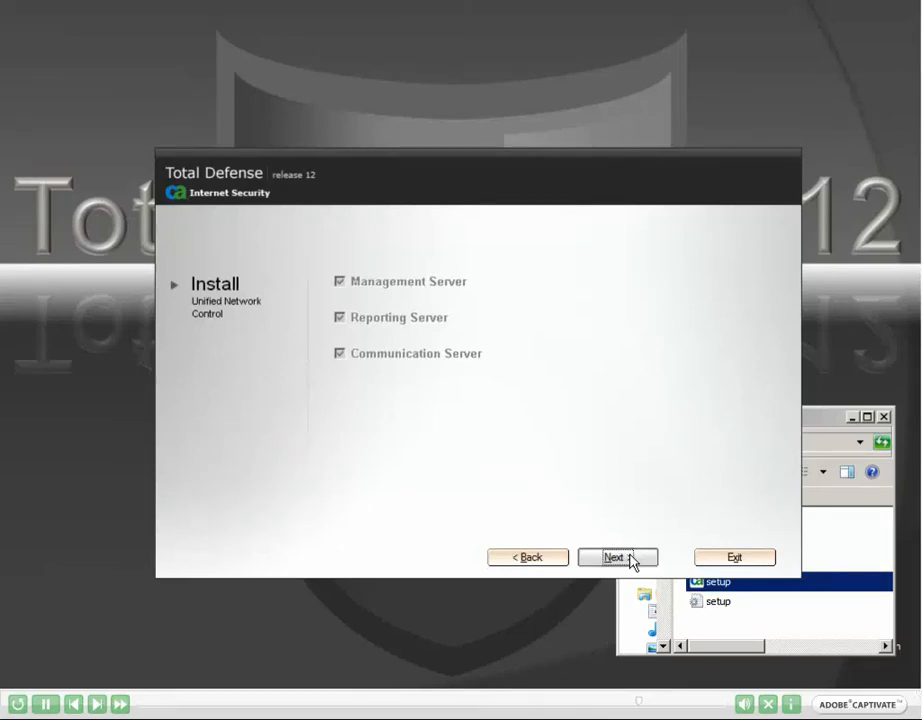
# Step: Specify the Unified Network Control administrator as Testing\Administrator with its password and email address, keeping HTTPS ports 34443 and 44333
pyautogui.click(631, 560)
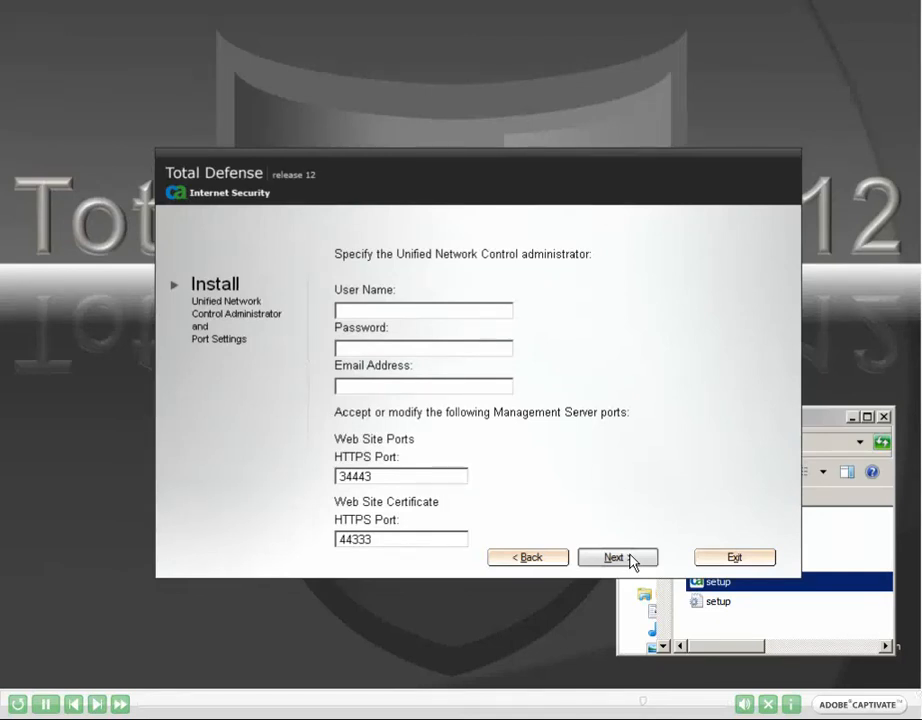
pyautogui.write('Ad')
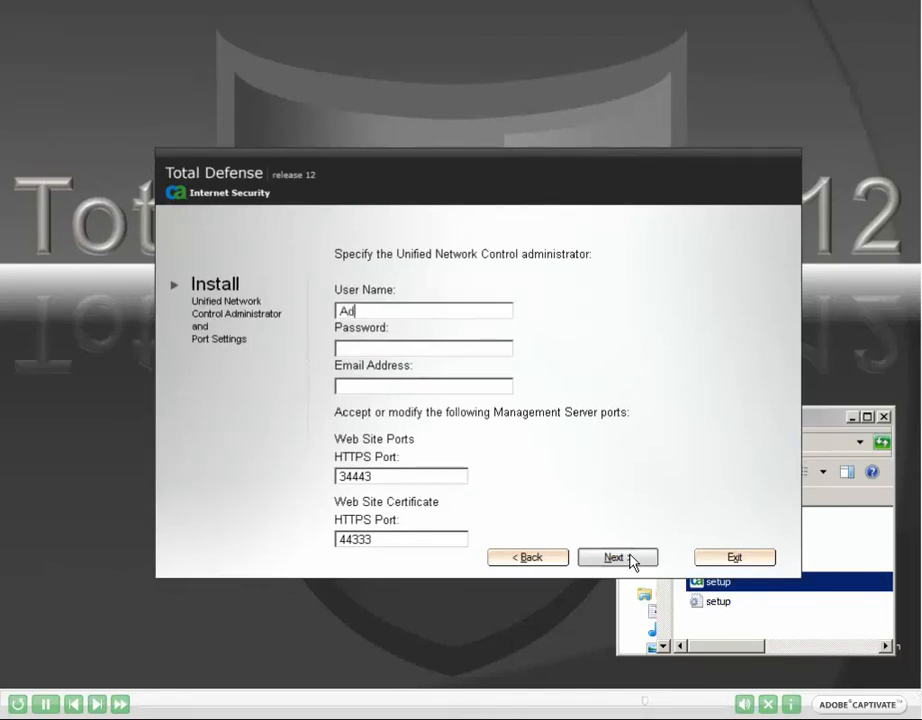
pyautogui.write('ministrator')
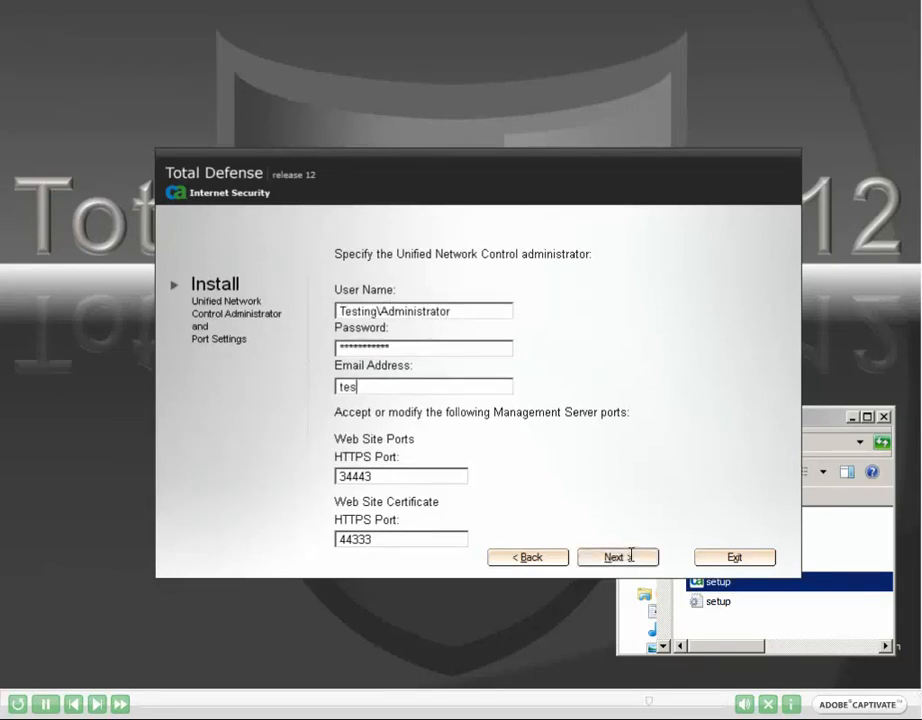
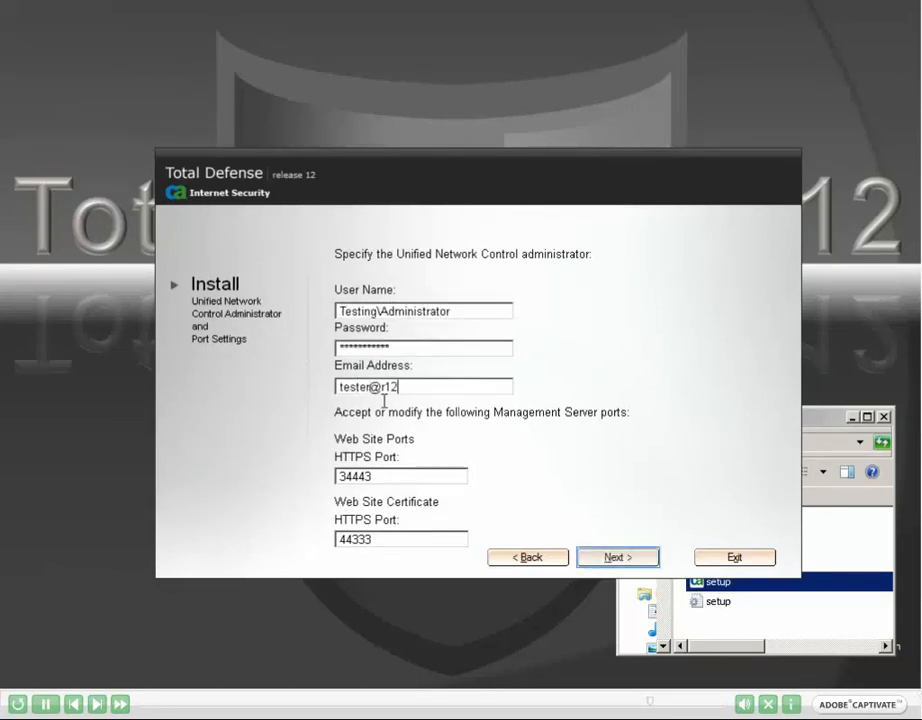
pyautogui.press('Return')
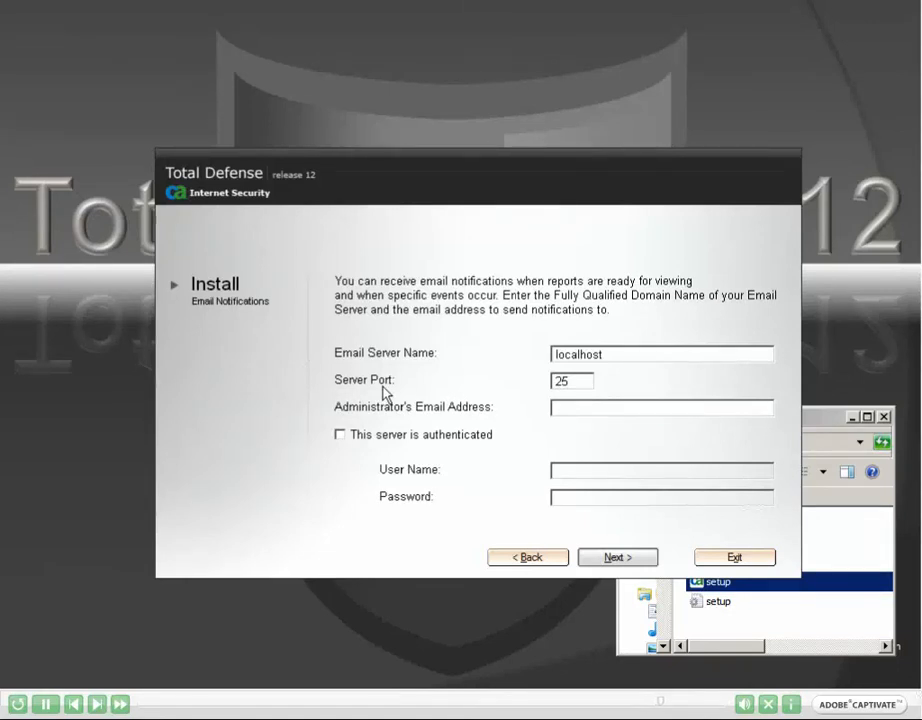
# Step: Set up email notifications through server localhost on port 25, entering the administrator's email address
pyautogui.click(574, 409)
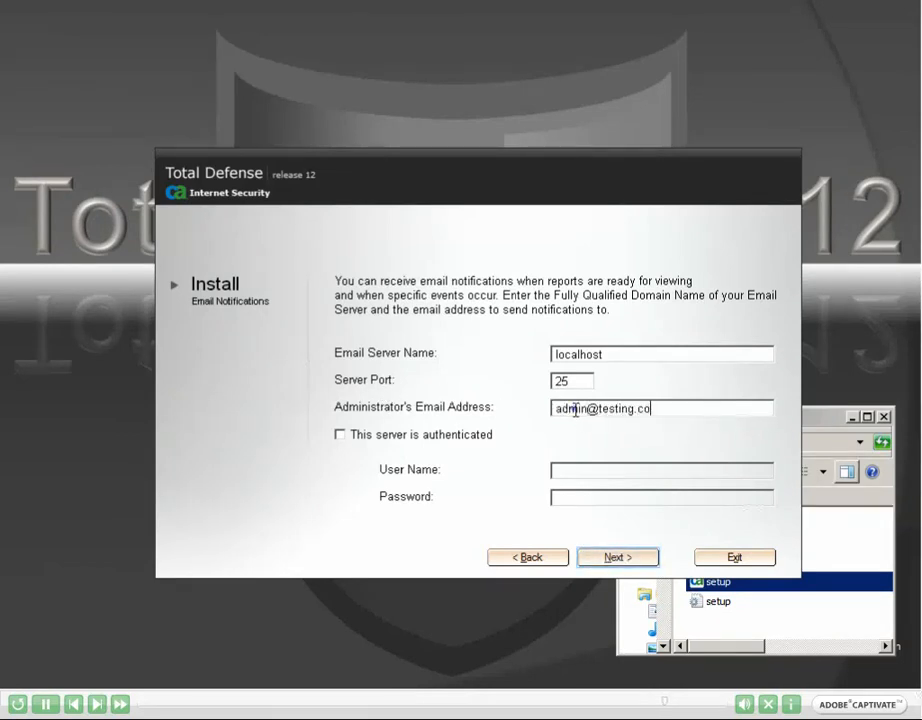
pyautogui.press('Return')
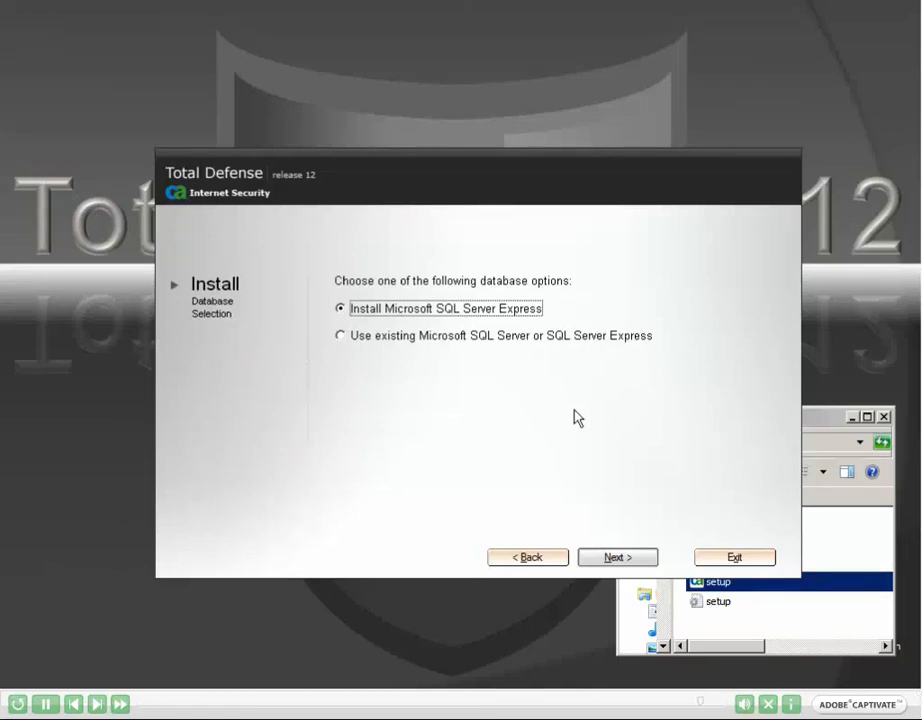
# Step: Choose to install Microsoft SQL Server Express, and enter and confirm the password for its sa account
pyautogui.click(622, 559)
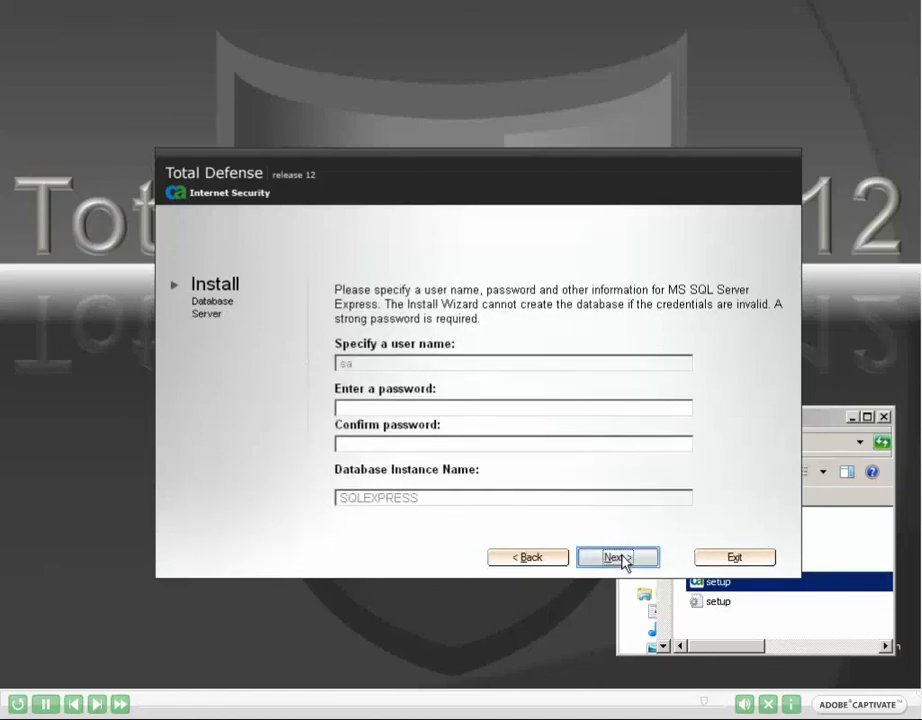
pyautogui.write('***********')
pyautogui.press('Tab')
pyautogui.write('**********')
pyautogui.press('Return')
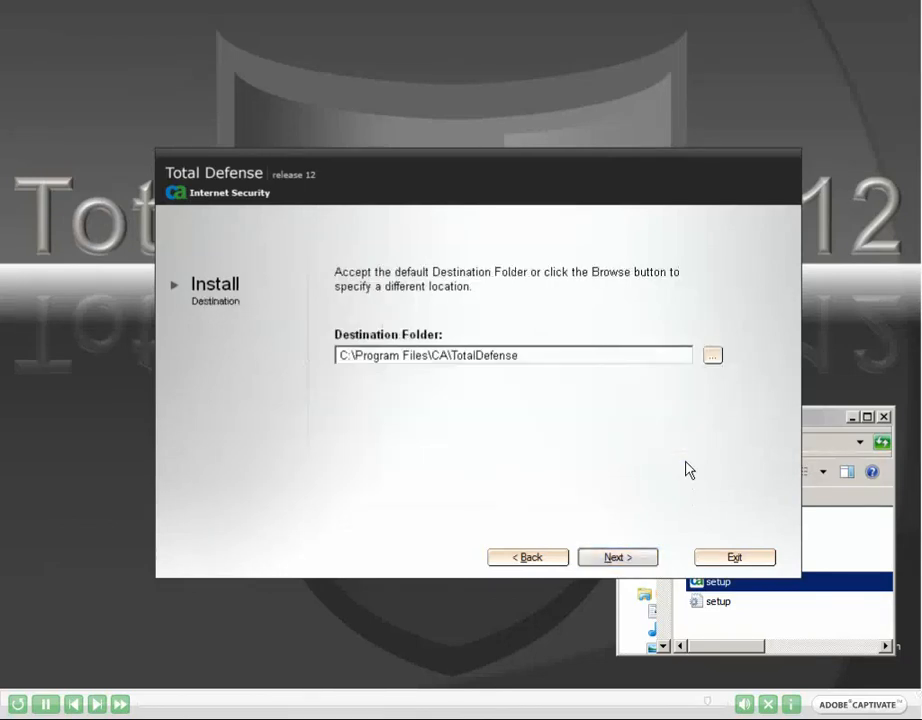
# Step: Accept the destination folder C:\Program Files\CA\TotalDefense and start installing the selected components
pyautogui.click(627, 560)
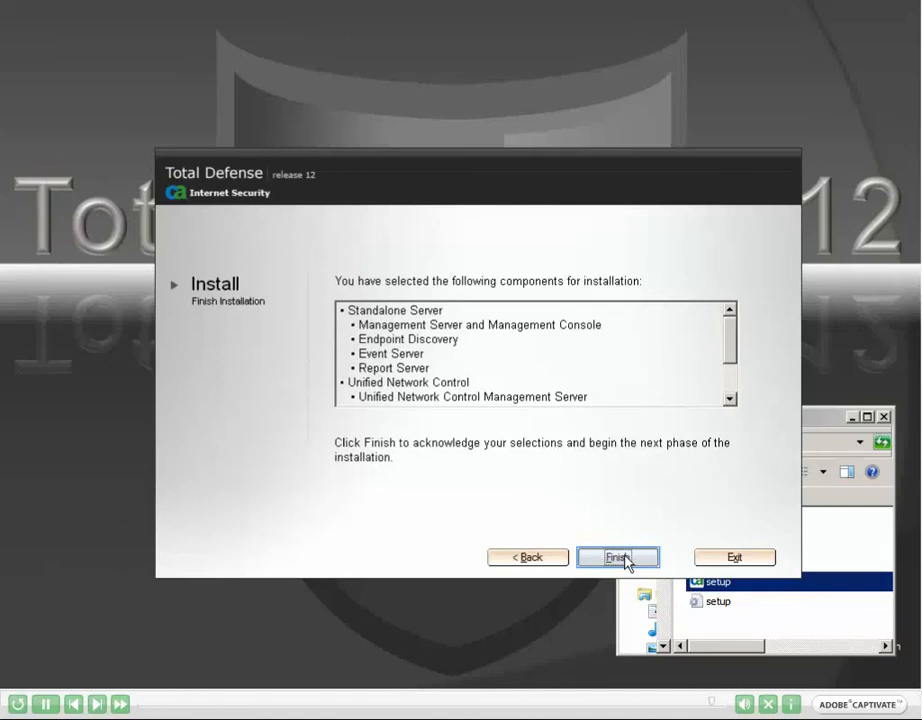
pyautogui.click(625, 561)
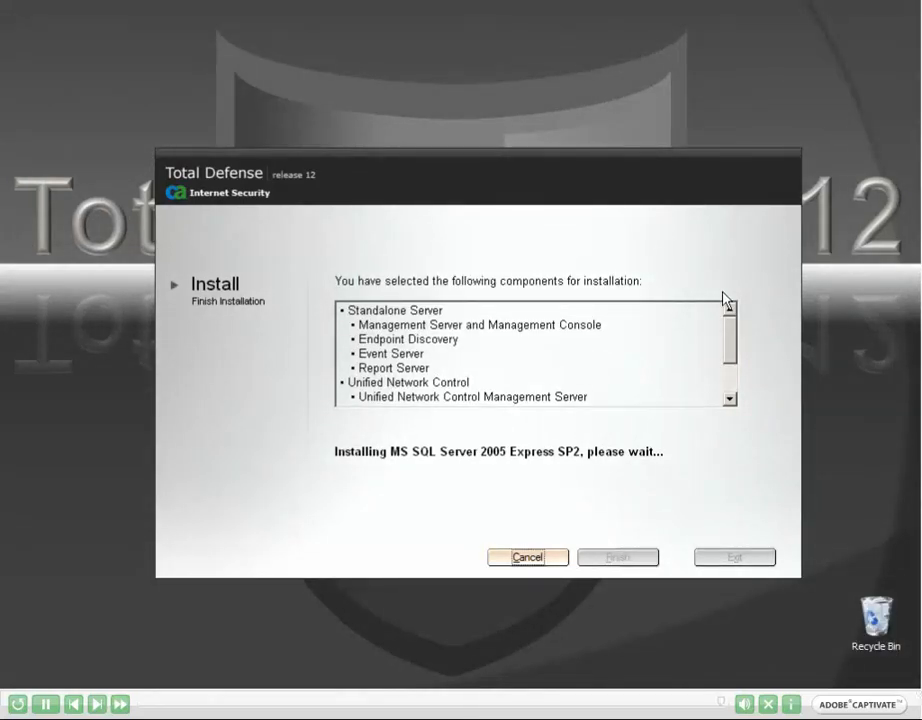
pyautogui.moveTo(733, 350)
pyautogui.mouseDown()
pyautogui.moveTo(735, 372)
pyautogui.moveTo(734, 343)
pyautogui.mouseUp()
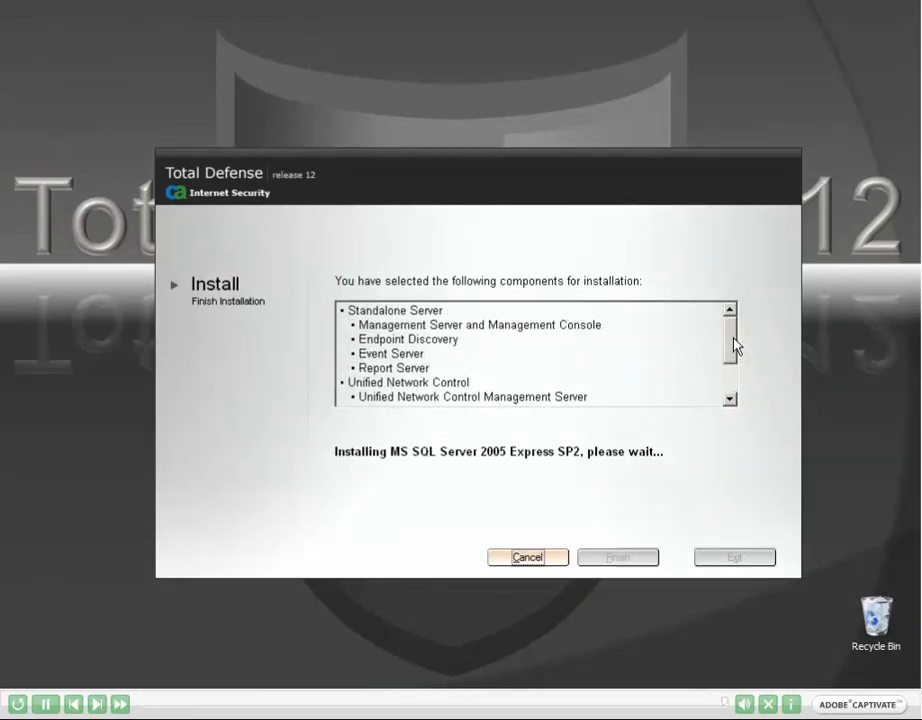